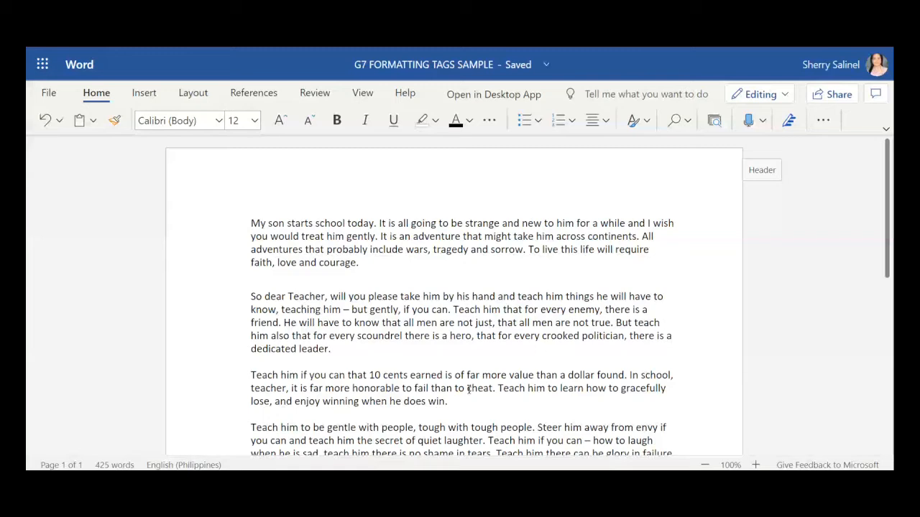
# Step: Format the first paragraph in Times New Roman at size 16 with red font color
pyautogui.moveTo(250, 223); pyautogui.dragTo(366, 250)
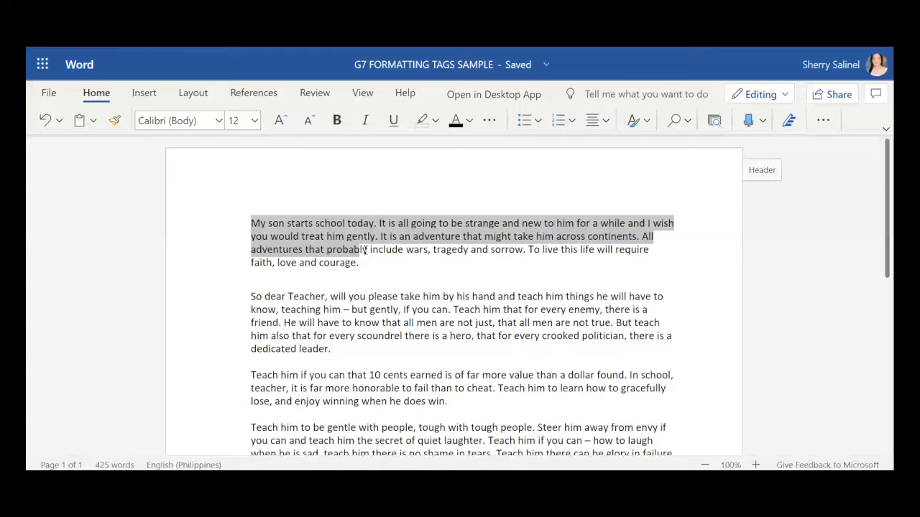
pyautogui.moveTo(365, 249); pyautogui.dragTo(359, 263)
pyautogui.click(219, 120)
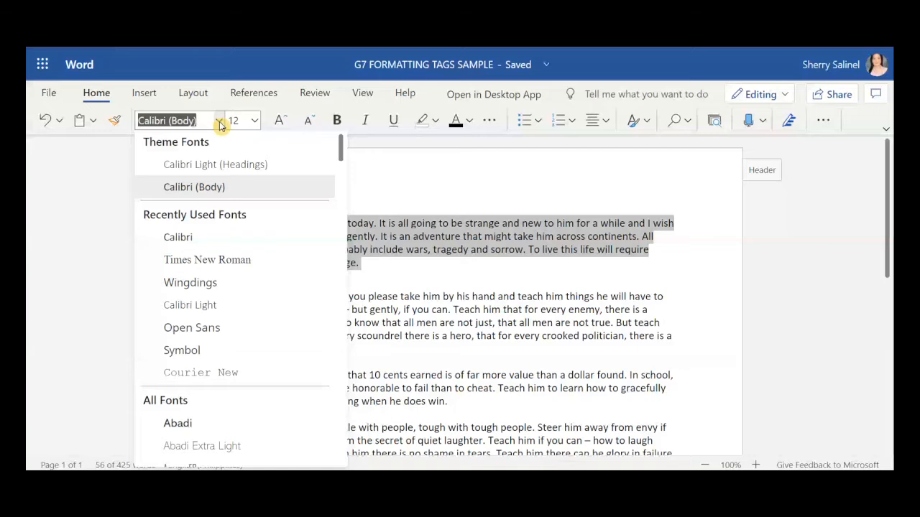
pyautogui.scroll(-10, 219, 264)
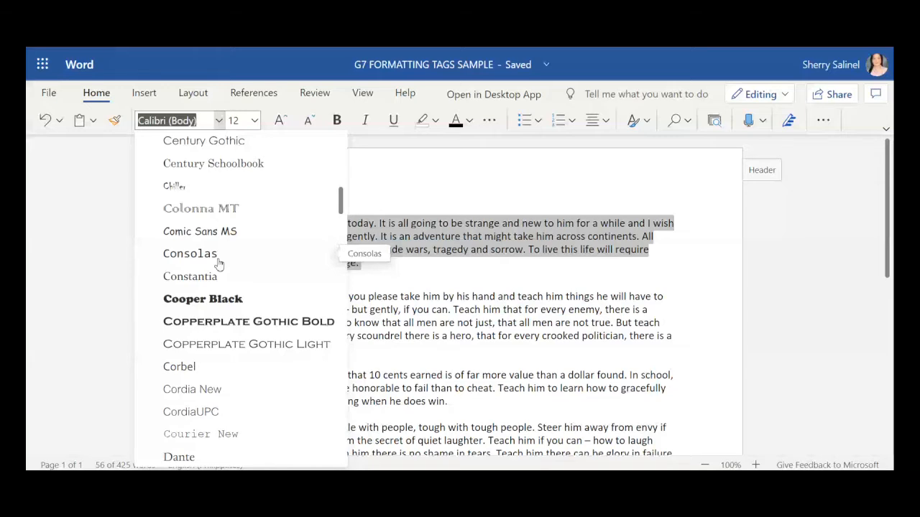
pyautogui.scroll(10, 235, 250)
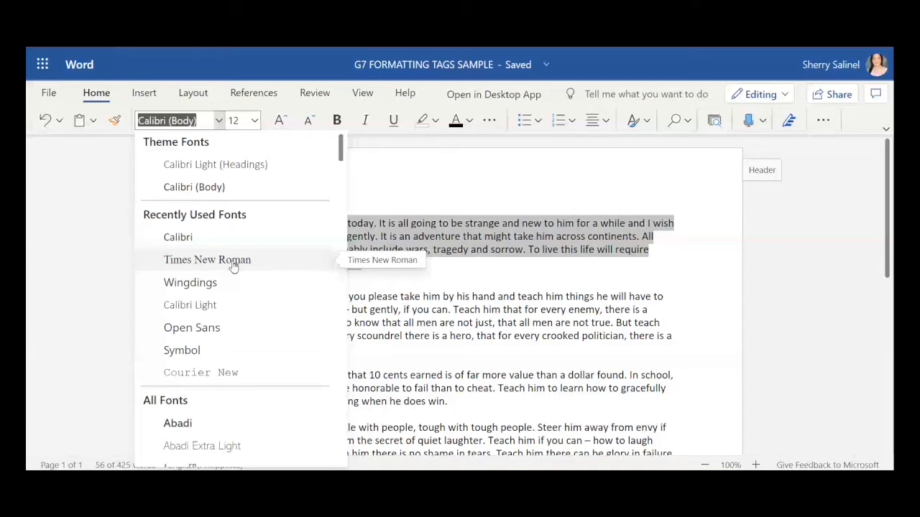
pyautogui.click(234, 261)
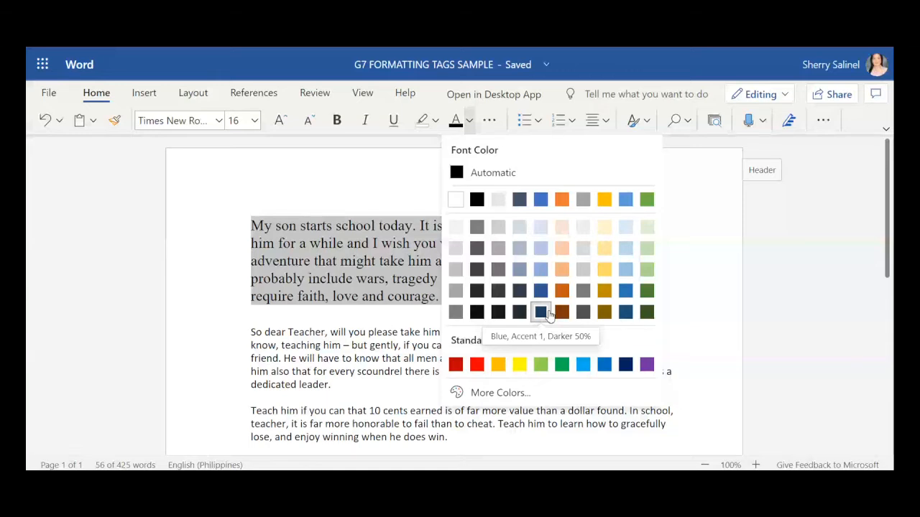
pyautogui.click(477, 364)
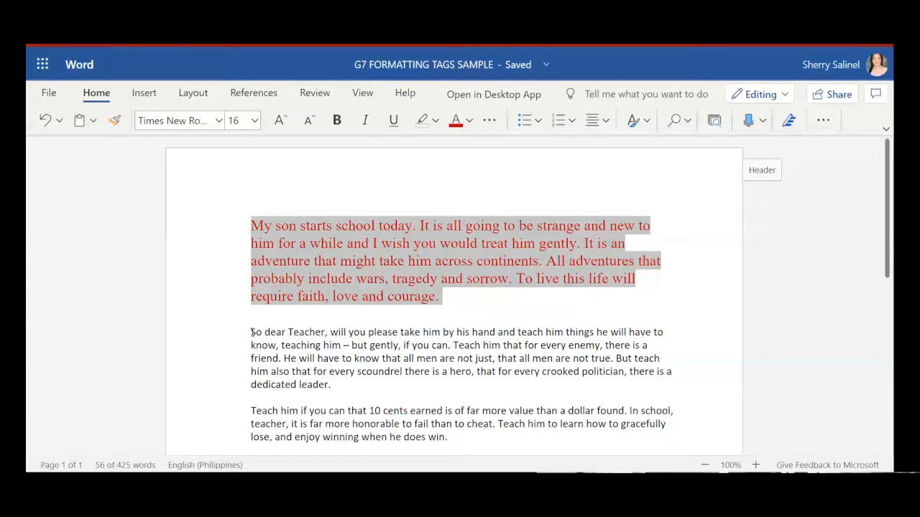
# Step: Try justified alignment on the first paragraph, return it to left alignment, and center the second paragraph
pyautogui.tripleClick(251, 332)
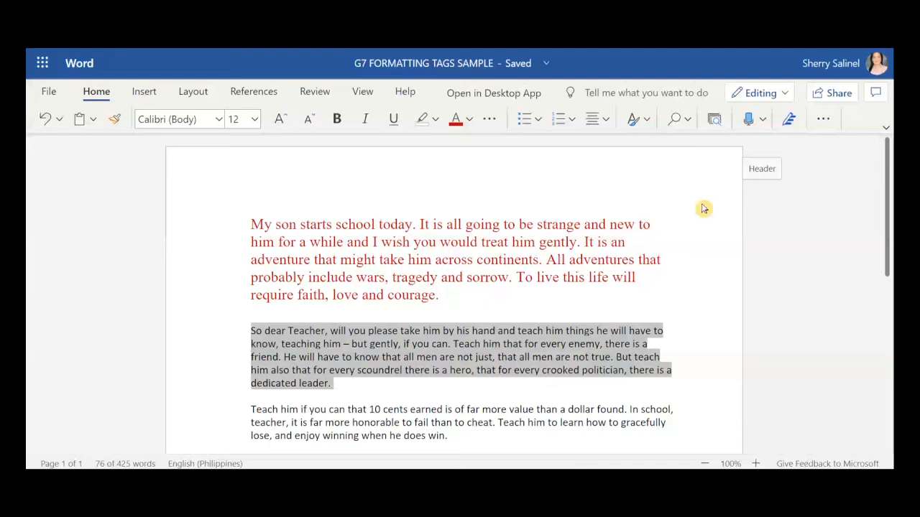
pyautogui.tripleClick(488, 241)
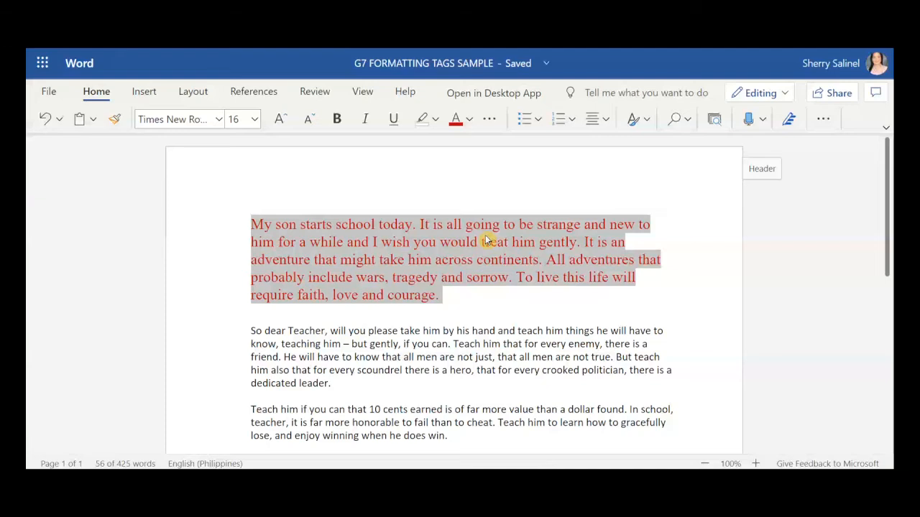
pyautogui.click(605, 121)
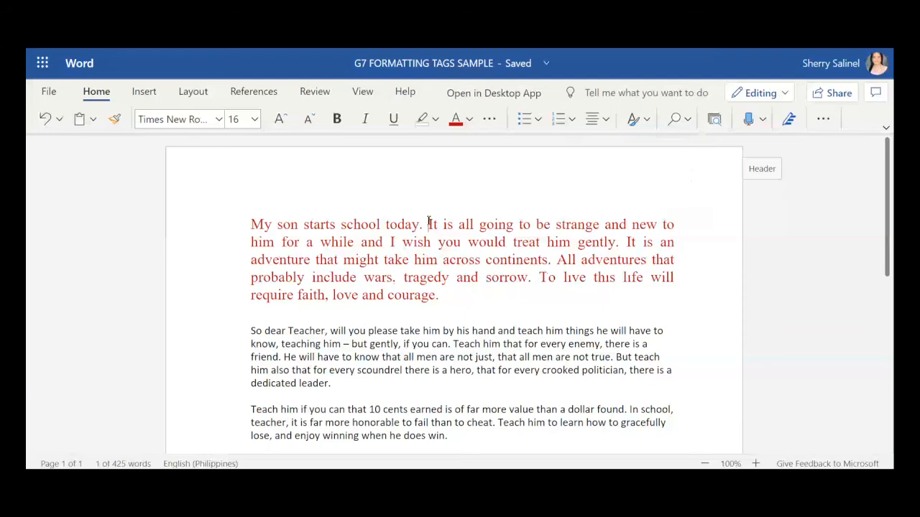
pyautogui.scroll(-1, 429, 222)
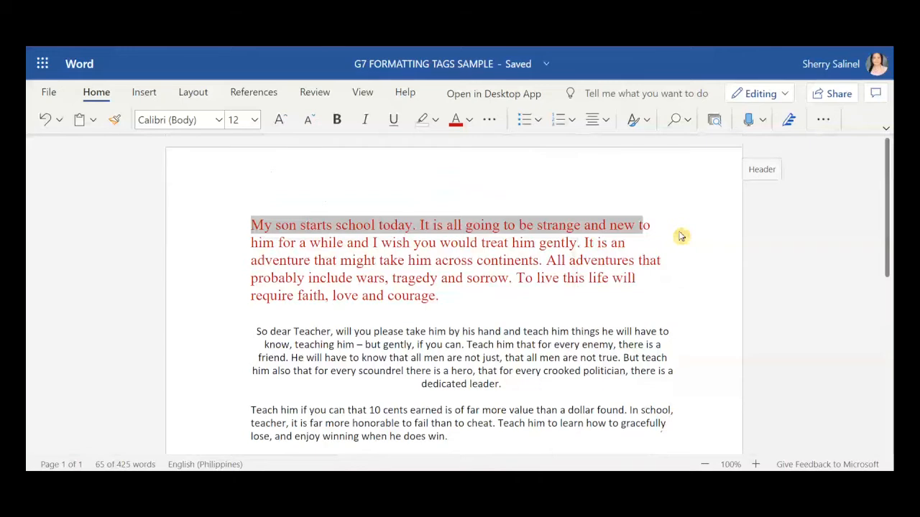
# Step: Set the line spacing of the first paragraph to Double
pyautogui.click(212, 243)
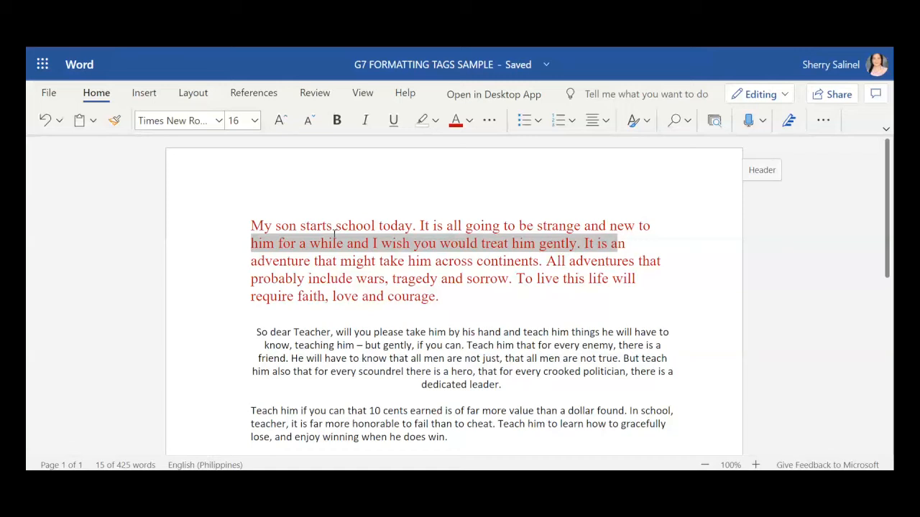
pyautogui.moveTo(334, 237); pyautogui.dragTo(439, 296)
pyautogui.click(822, 120)
pyautogui.moveTo(749, 222)
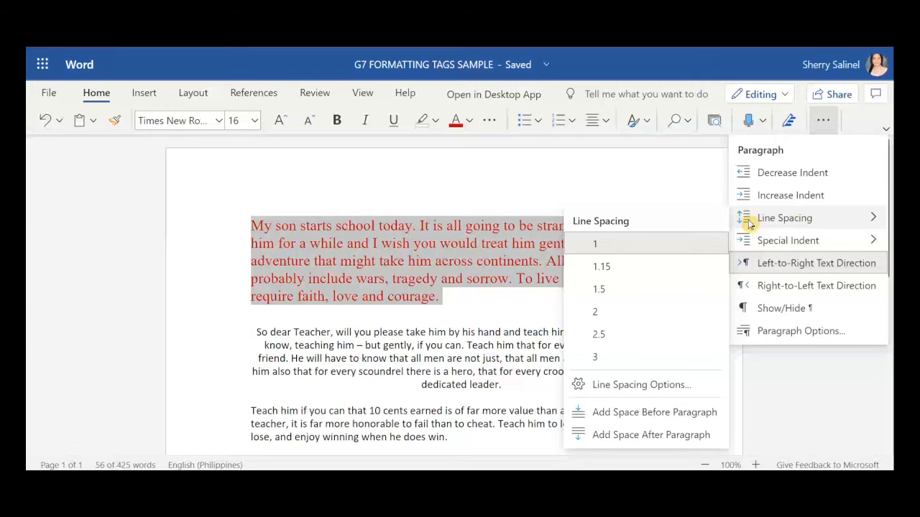
pyautogui.click(635, 387)
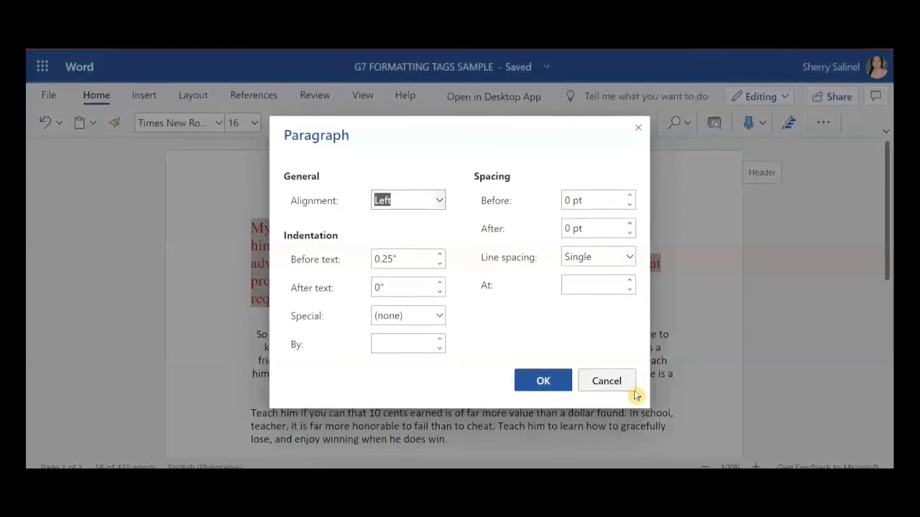
pyautogui.click(598, 257)
pyautogui.click(585, 322)
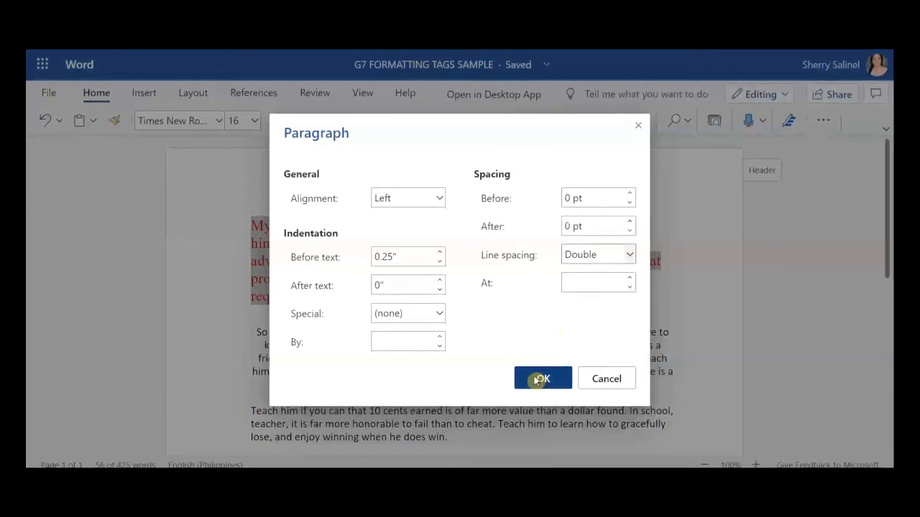
pyautogui.click(537, 381)
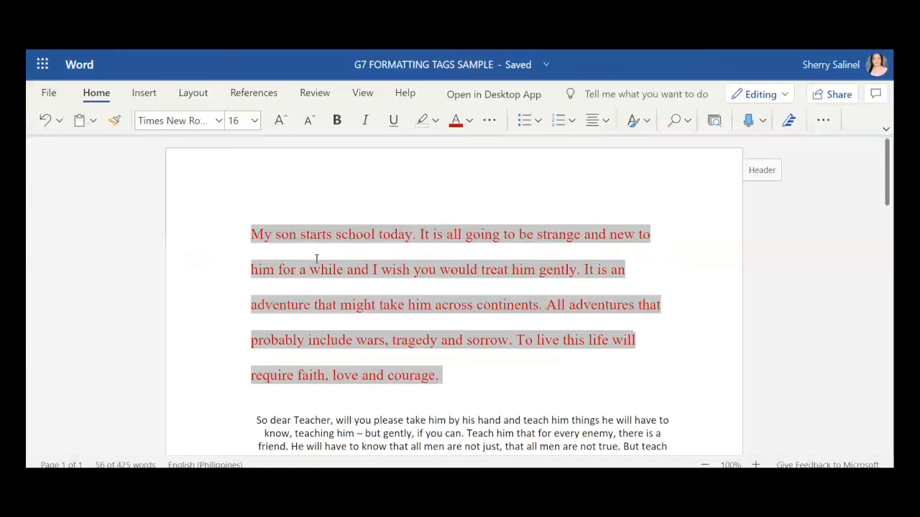
pyautogui.click(804, 374)
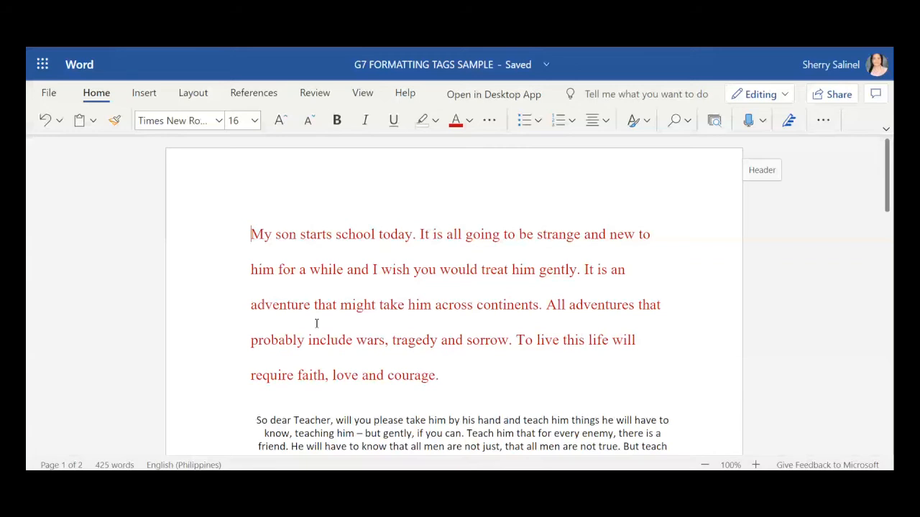
# Step: Decrease the indent of the first paragraph
pyautogui.click(824, 133)
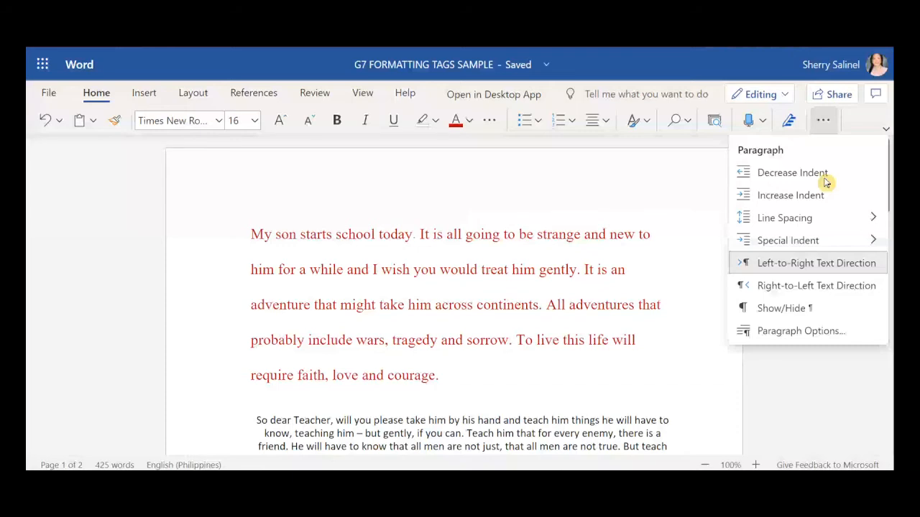
pyautogui.click(747, 197)
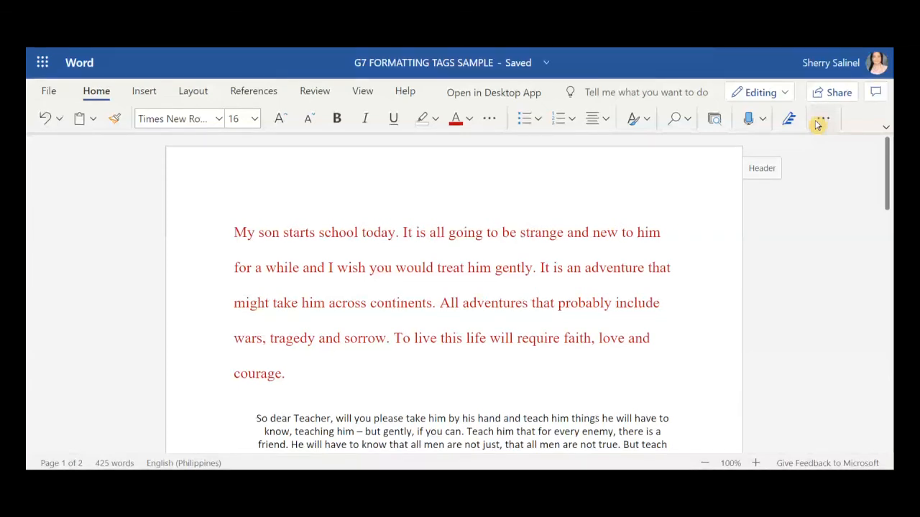
# Step: Apply smiley-face bullets to all the paragraphs in the document
pyautogui.hotkey('ctrl', 'a')
pyautogui.click(537, 119)
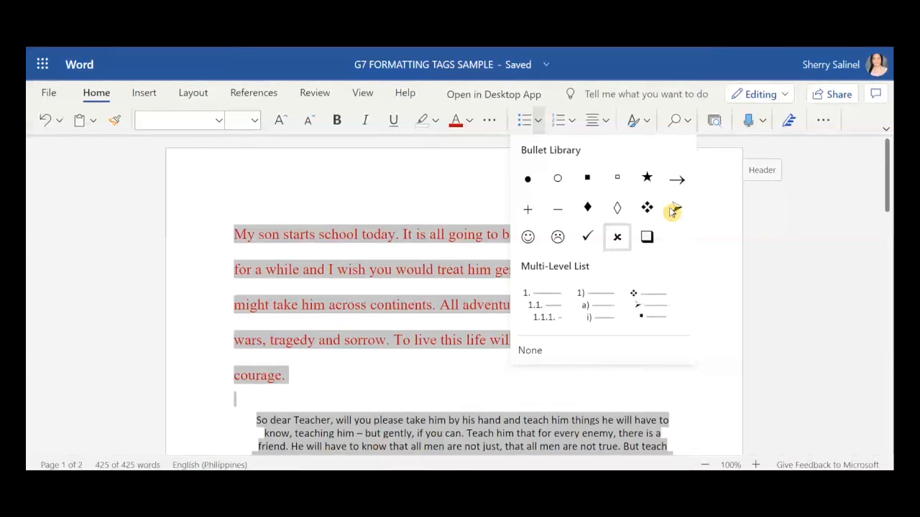
pyautogui.click(527, 236)
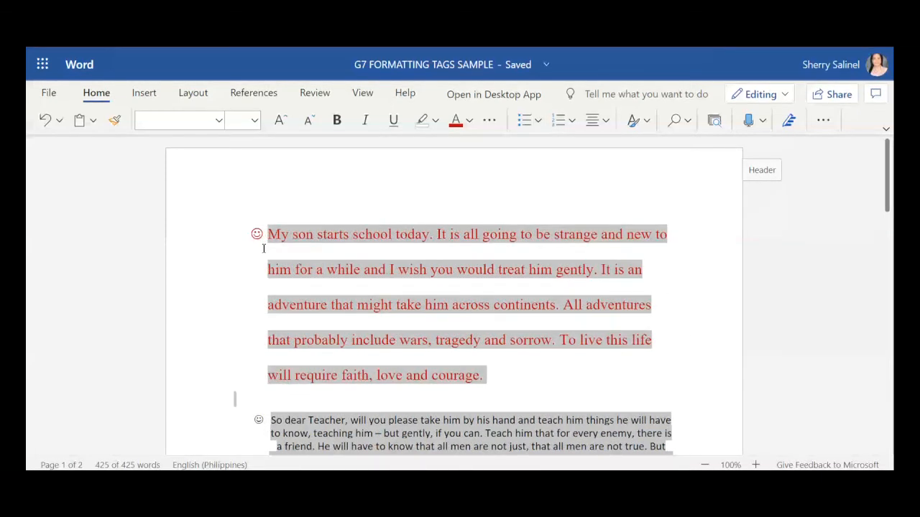
# Step: Convert the bulleted paragraphs to a numbered list and highlight the first paragraph in cyan
pyautogui.click(572, 120)
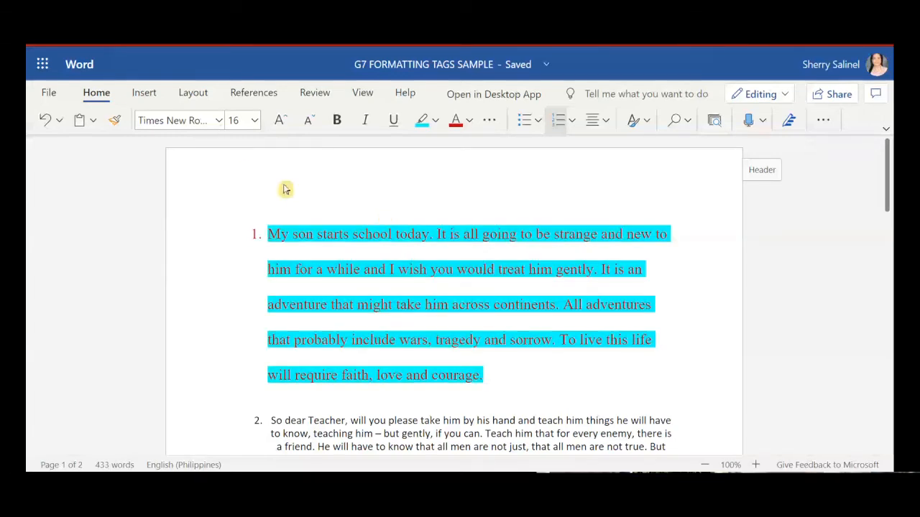
# Step: Look through the available page margin presets, page orientations and paper sizes
pyautogui.click(194, 94)
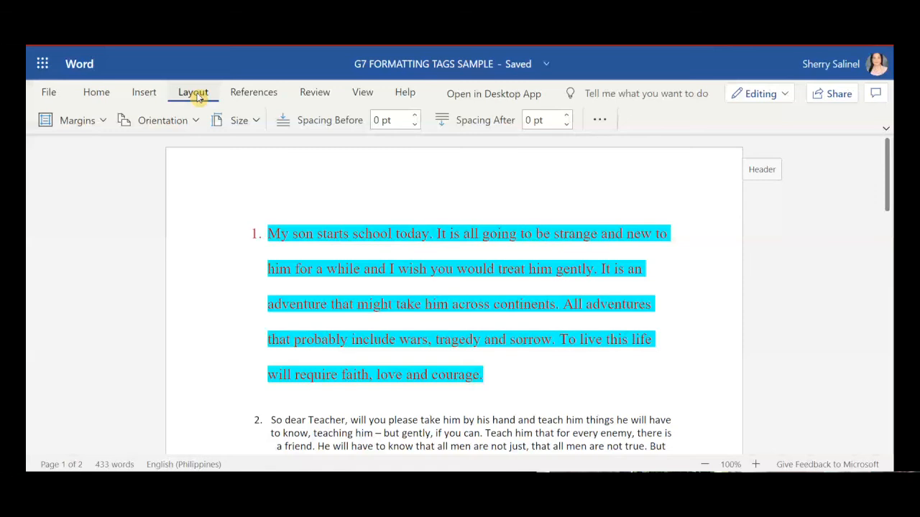
pyautogui.click(75, 120)
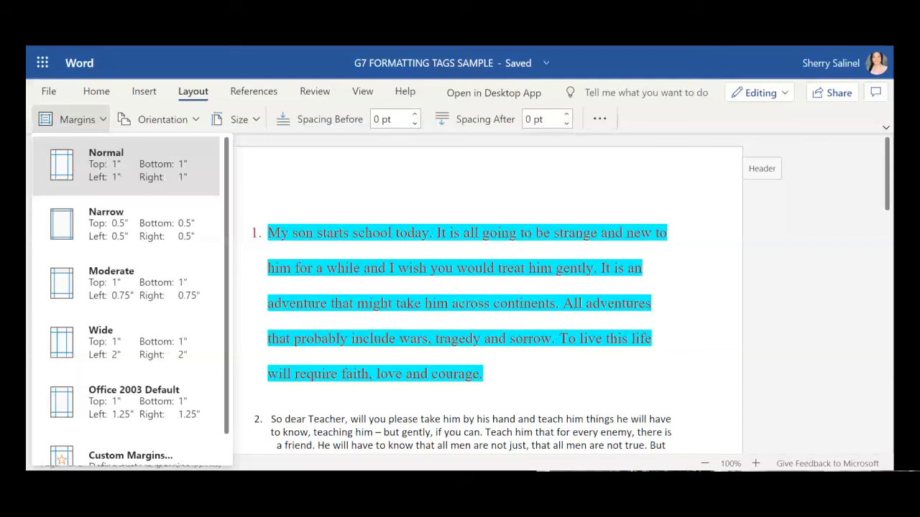
pyautogui.click(162, 119)
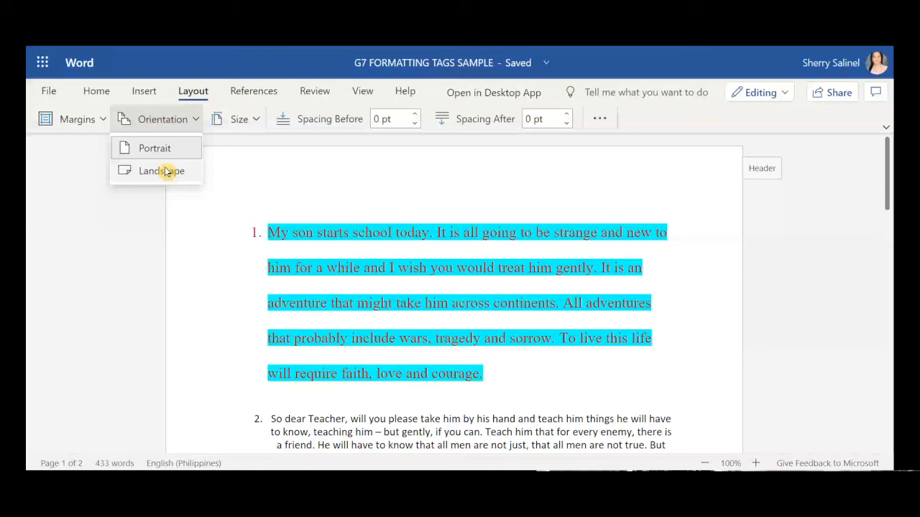
pyautogui.click(239, 119)
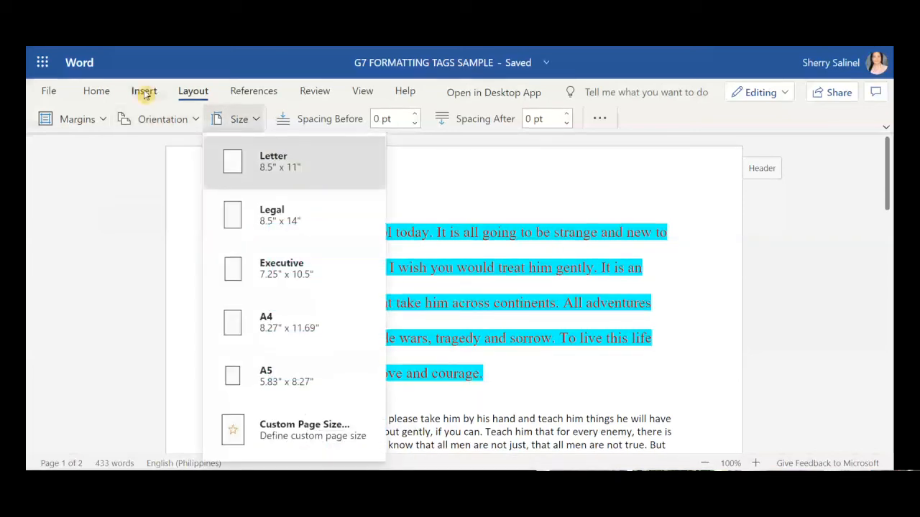
# Step: Change the centered footer text to "Grade 7 Mahinahon"
pyautogui.click(144, 92)
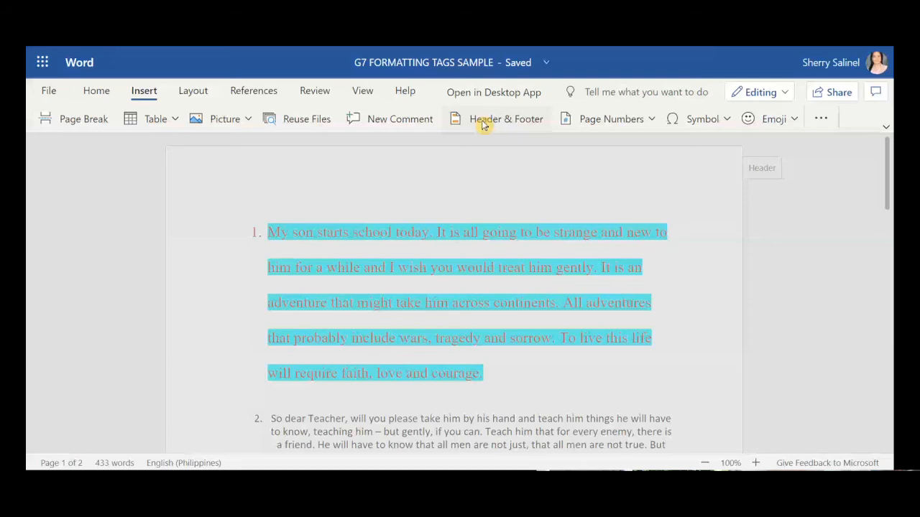
pyautogui.click(484, 121)
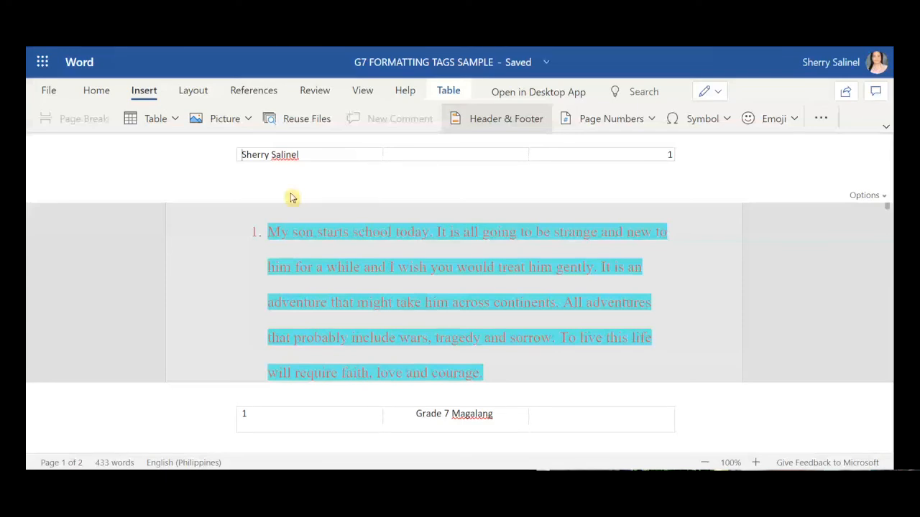
pyautogui.click(513, 419)
pyautogui.press('BackSpace')
pyautogui.press('BackSpace')
pyautogui.press('BackSpace')
pyautogui.press('BackSpace')
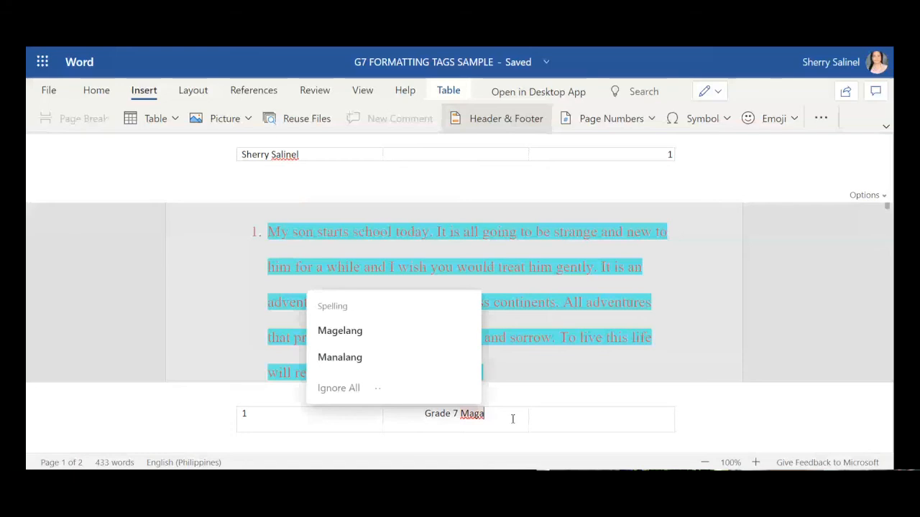
pyautogui.press('BackSpace')
pyautogui.press('BackSpace')
pyautogui.write('hinah')
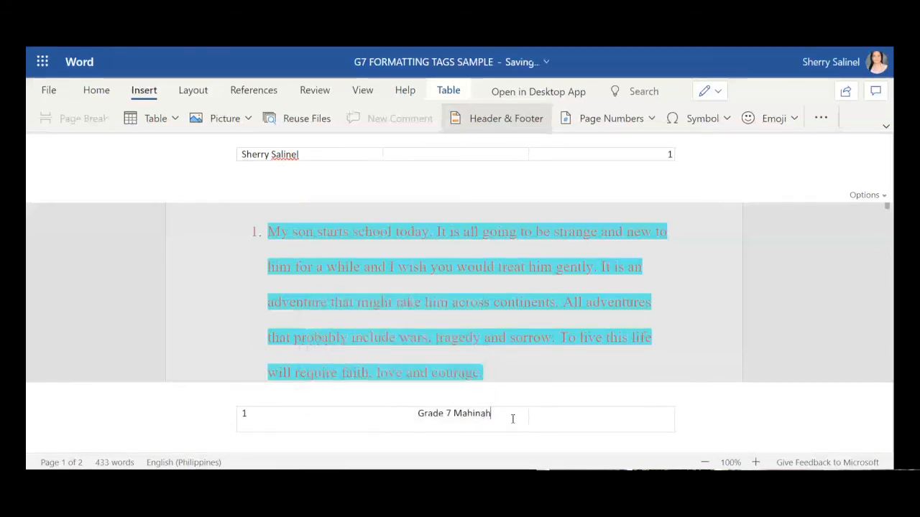
pyautogui.write('on')
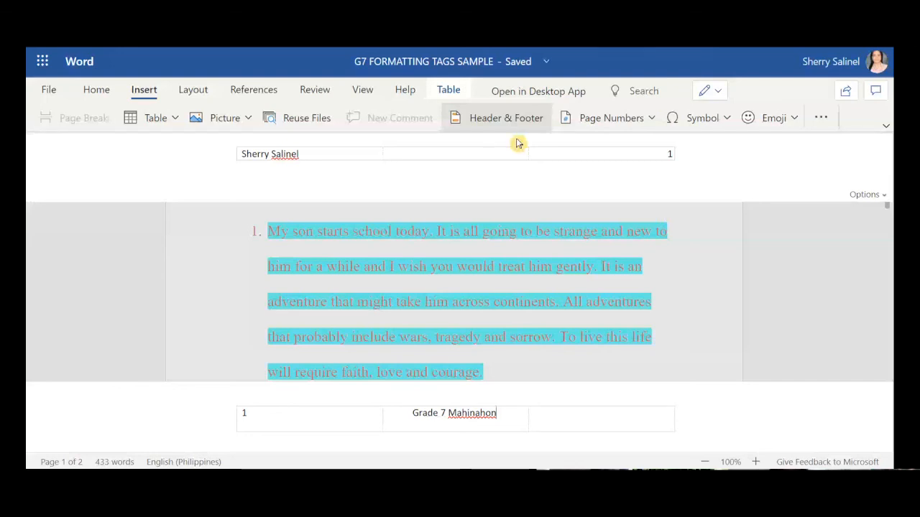
# Step: Add a page number at the center of the footer and return to the document body
pyautogui.click(607, 126)
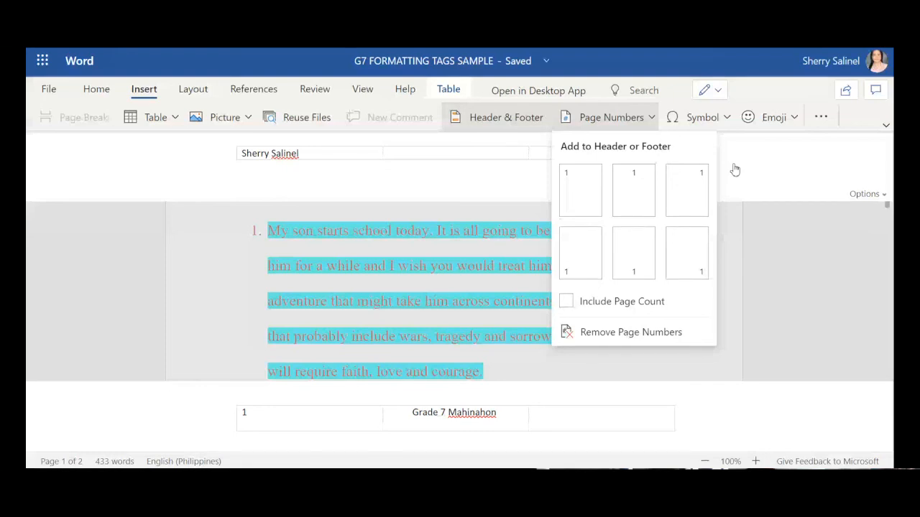
pyautogui.click(644, 260)
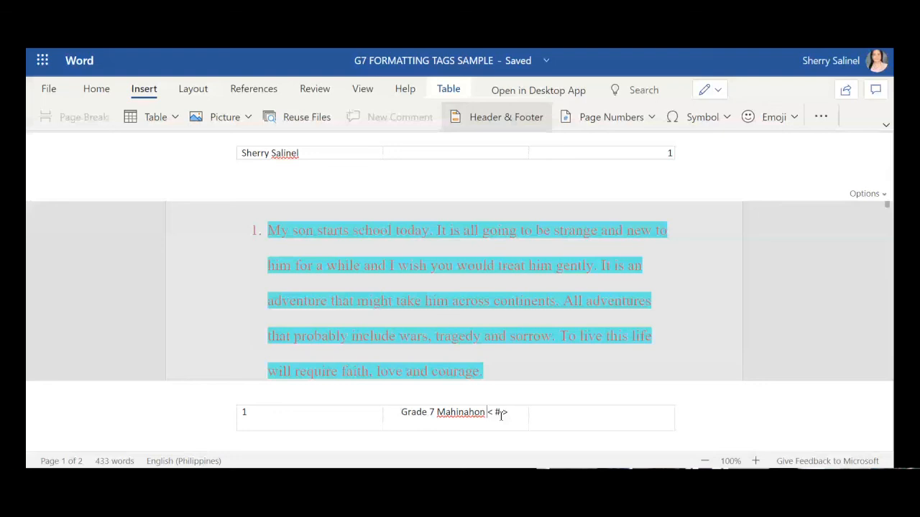
pyautogui.click(757, 256)
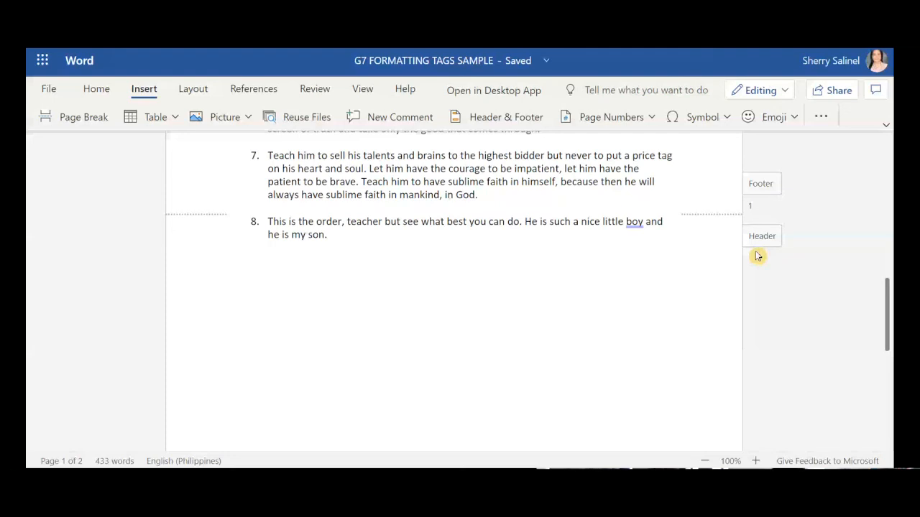
# Step: Open the footer on the document's pages to check the page number, and close it
pyautogui.click(759, 183)
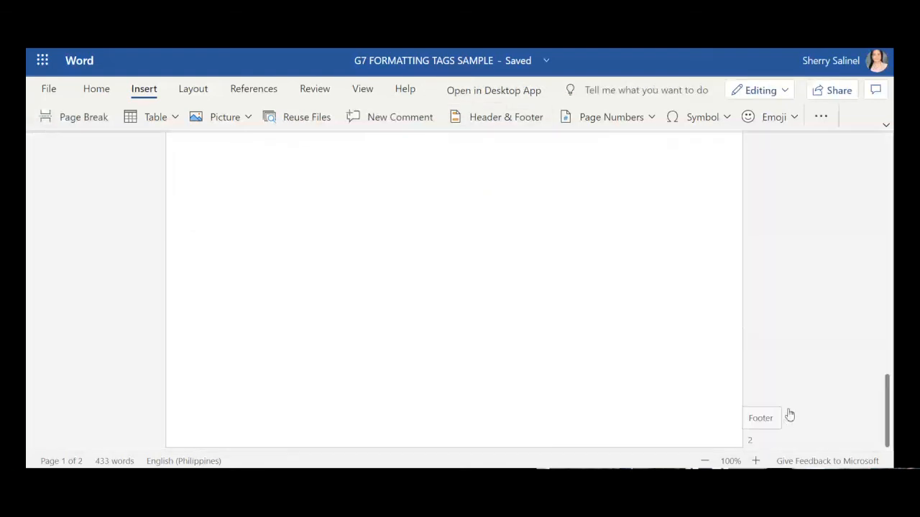
pyautogui.click(775, 418)
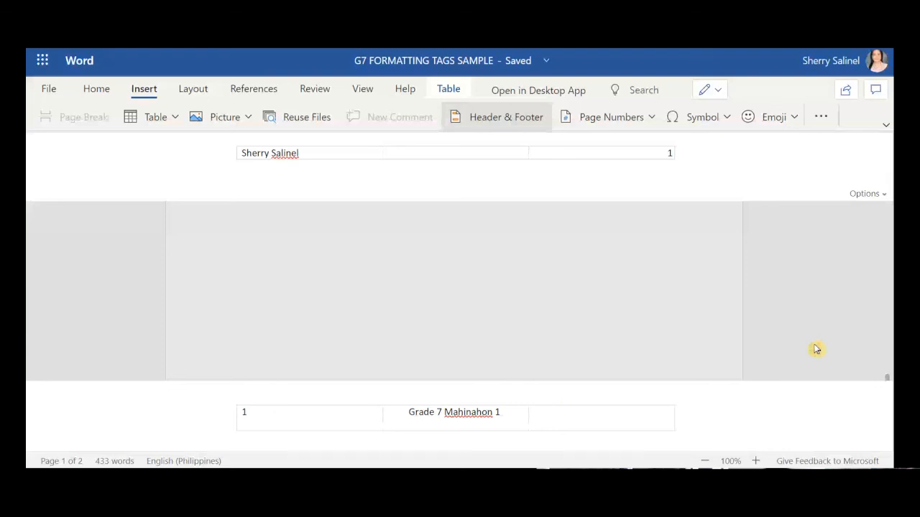
pyautogui.click(815, 349)
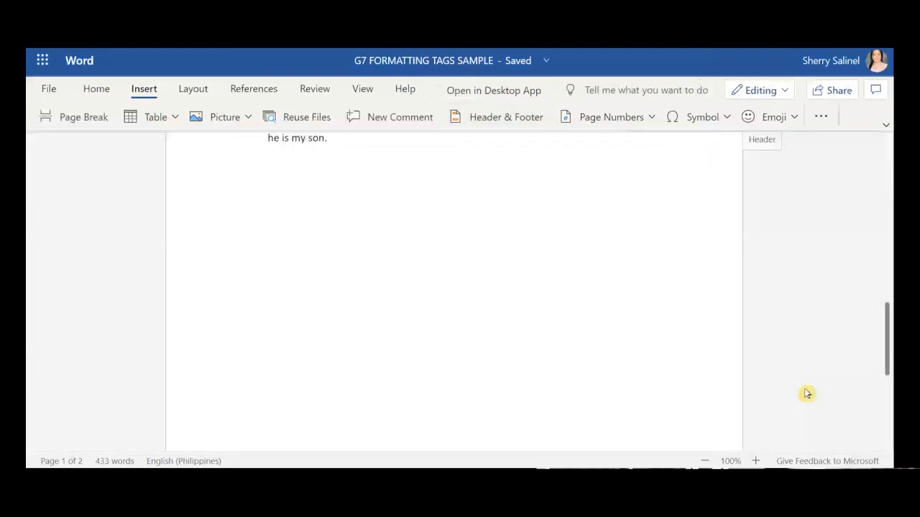